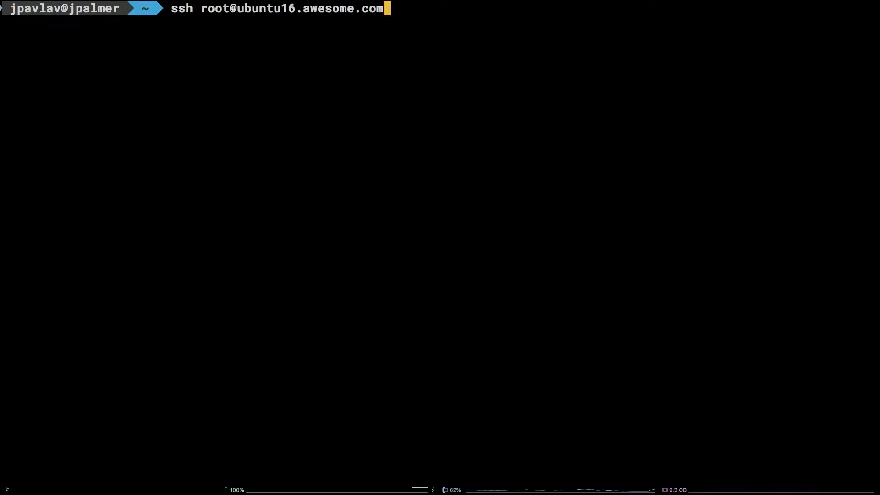
key("Return")
key("ctrl+l")
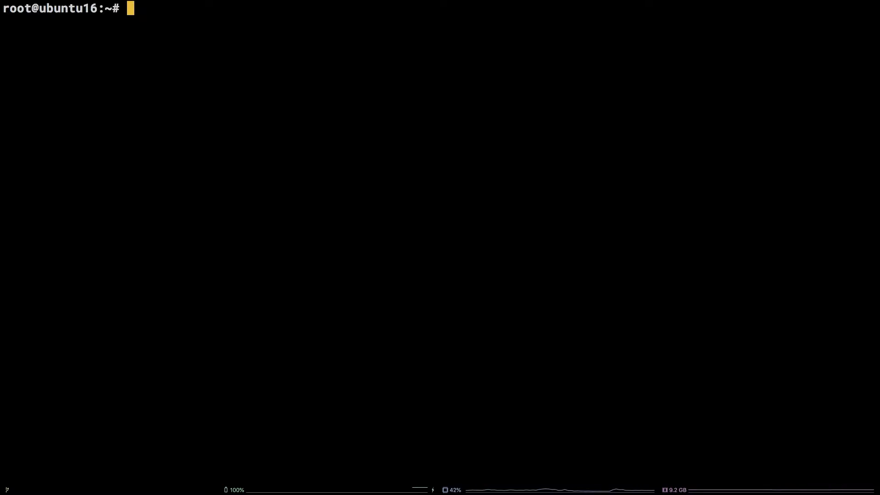
type("whoami")
key("Return")
type("lsb_release -")
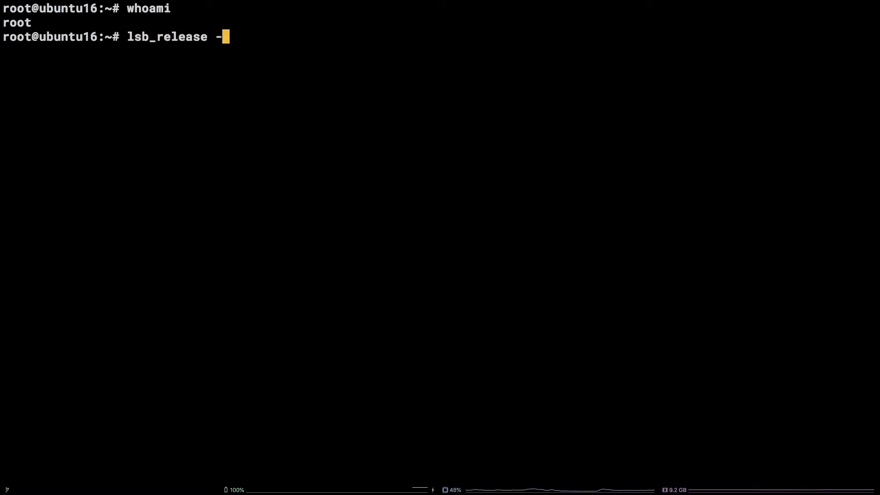
type("a")
key("Return")
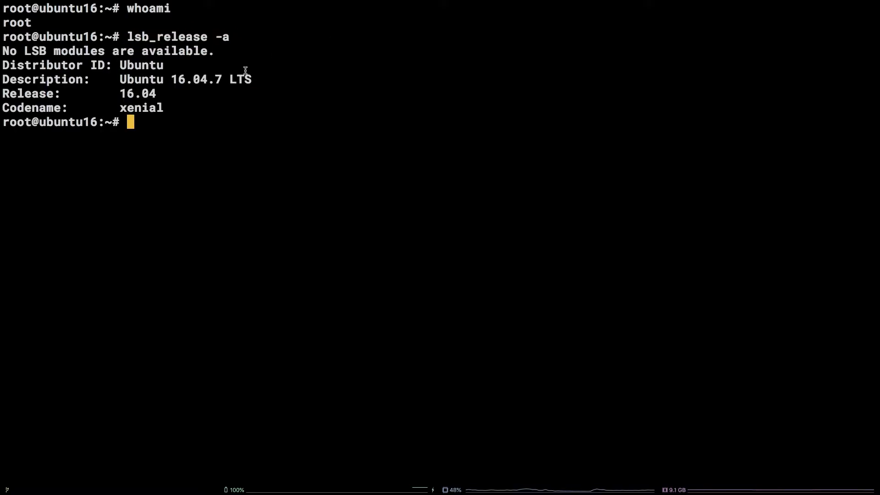
left_click_drag(252, 79, 126, 87)
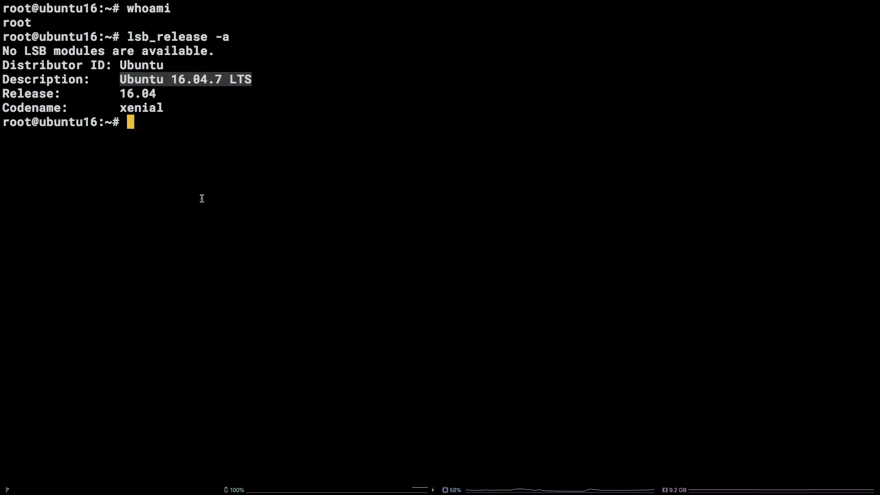
left_click(400, 166)
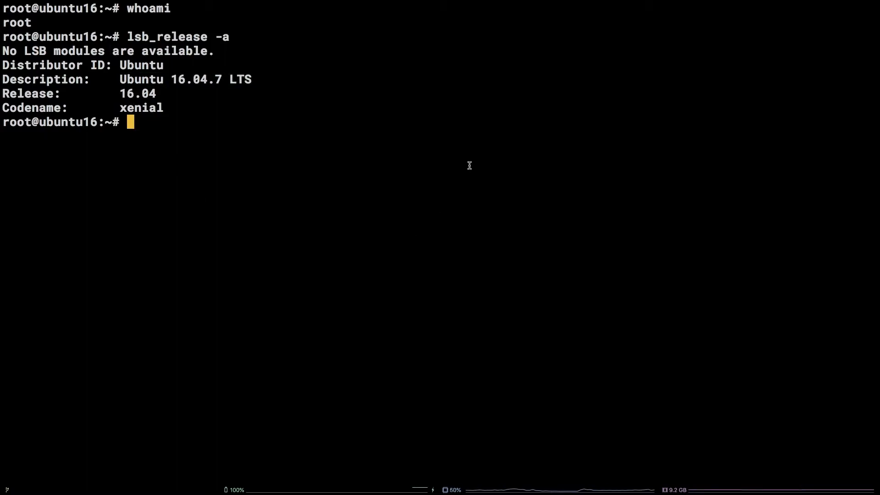
key("ctrl+l")
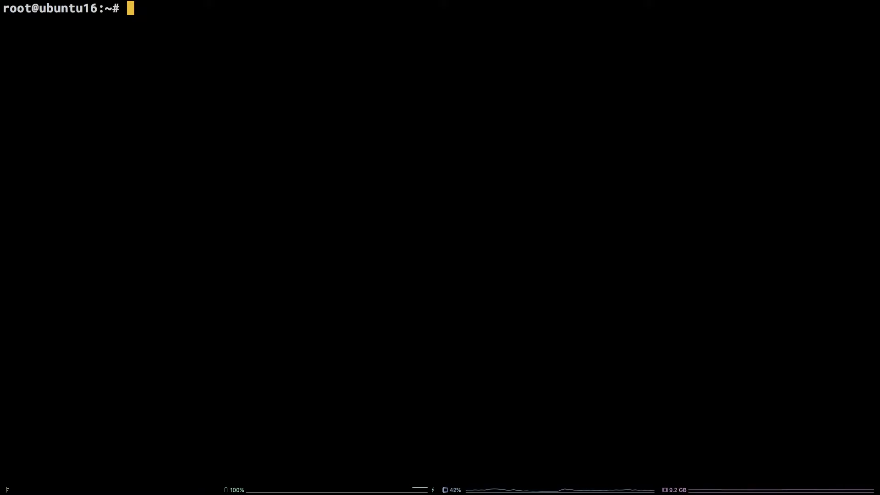
type("apt-get")
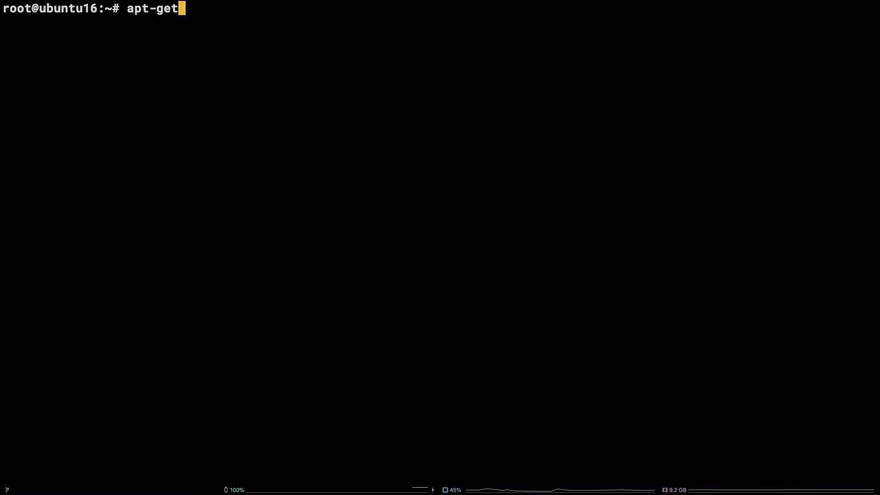
type(" update -y && ap")
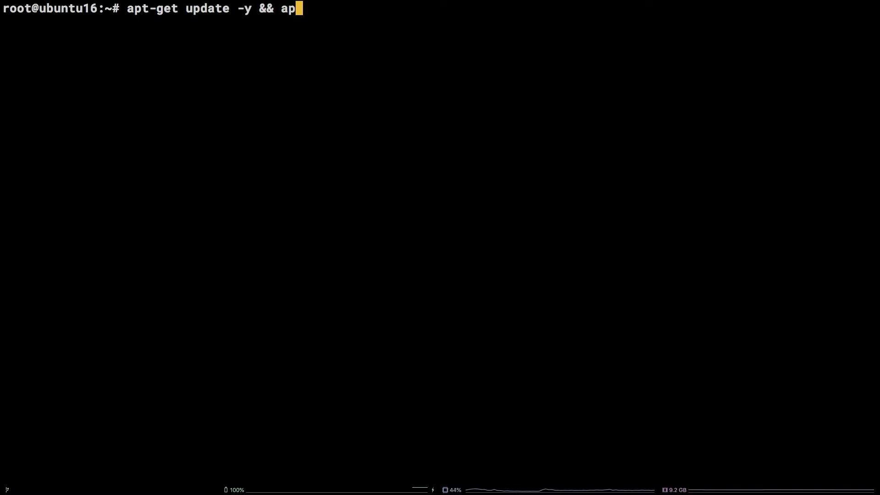
type("t-get ")
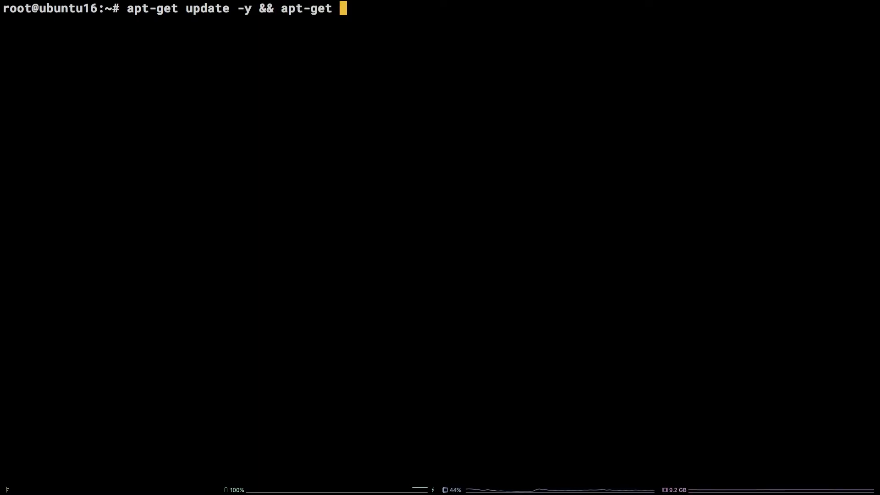
type("upgrade -y")
Step: Run apt-get update -y && apt-get upgrade -y, finishing with 0 packages upgraded
key("Return")
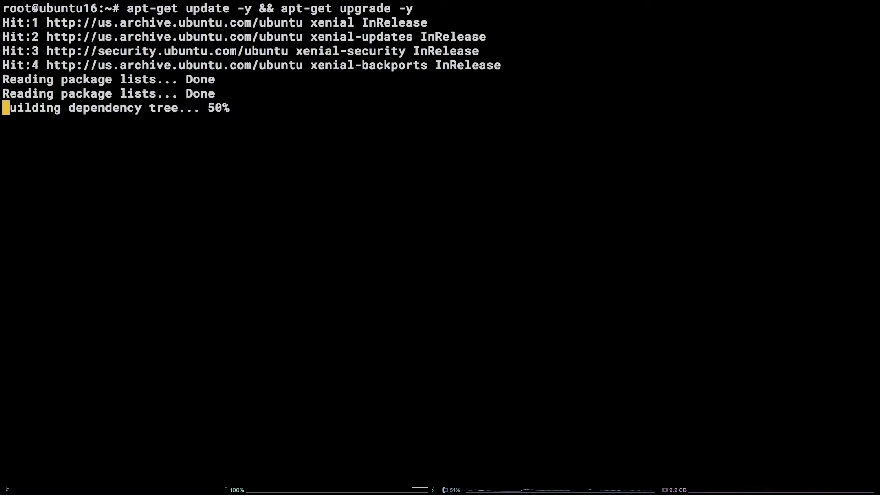
left_click(432, 328)
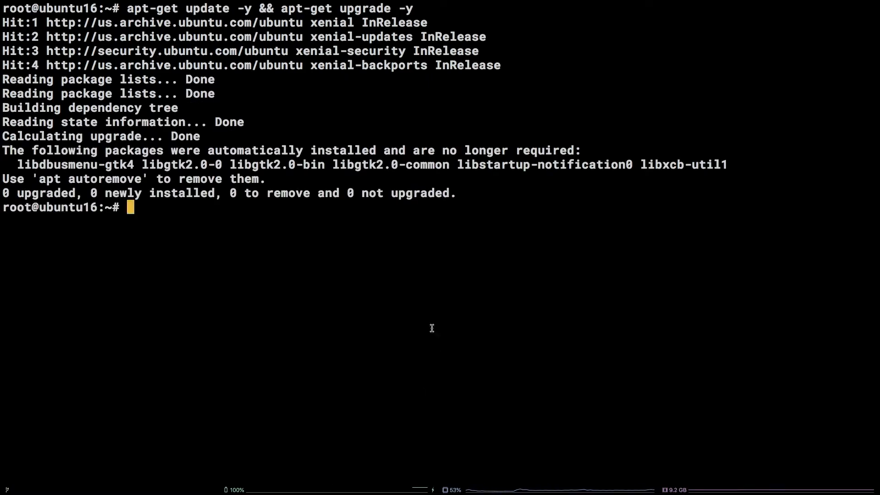
key("ctrl+l")
type("apt ")
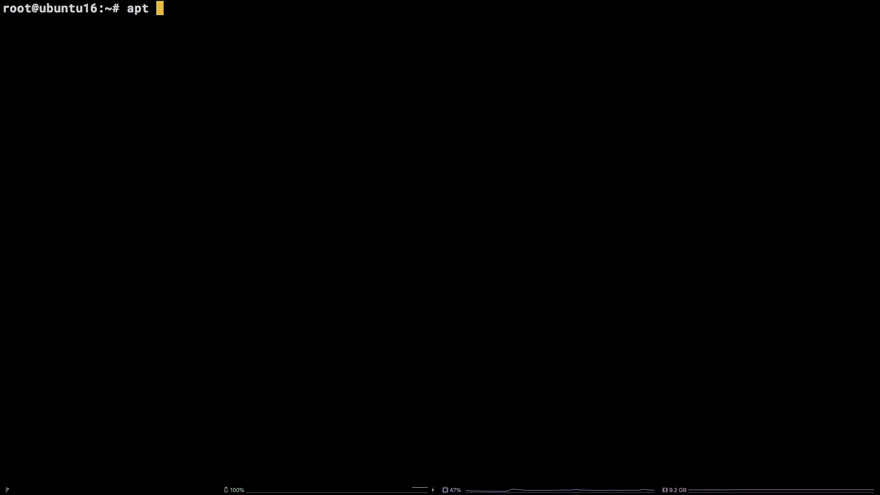
type("install update-manager-core -y")
Step: Run apt install update-manager-core -y, confirming it is already the newest version
key("Return")
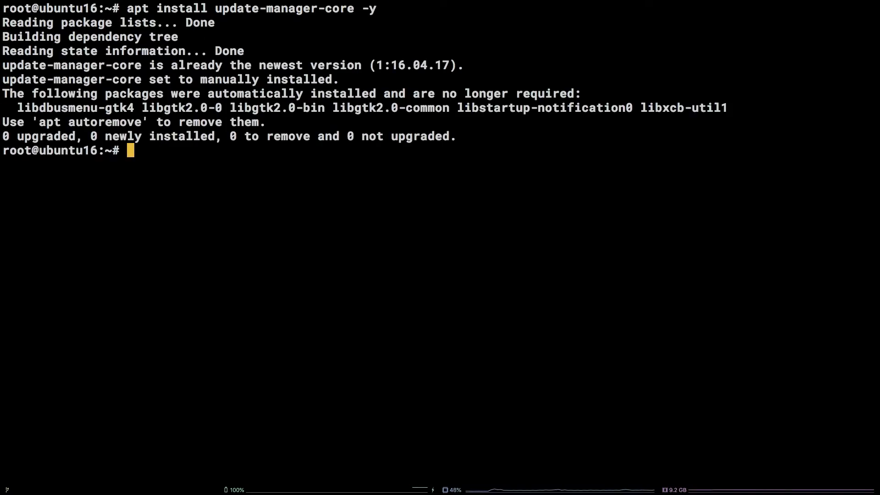
key("ctrl+l")
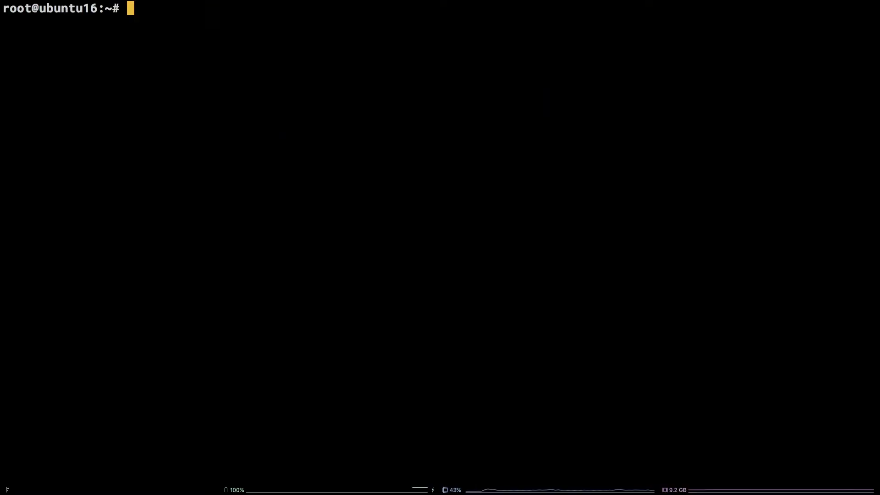
type("do-rel")
Step: Launch do-release-upgrade and agree to continue over SSH through the bionic package fetch
key("Tab")
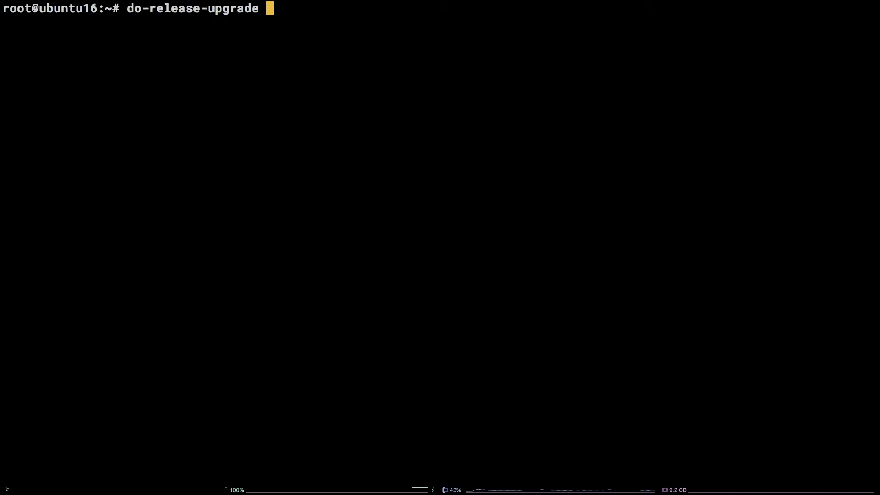
key("Return")
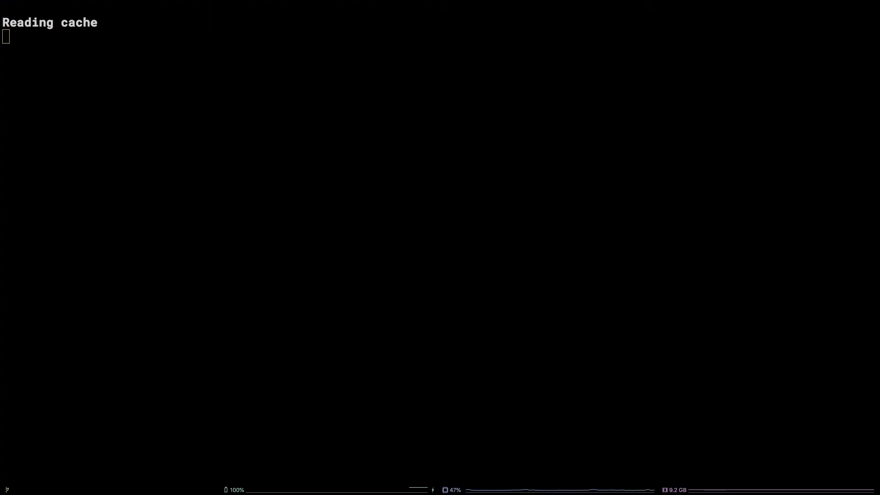
type("y")
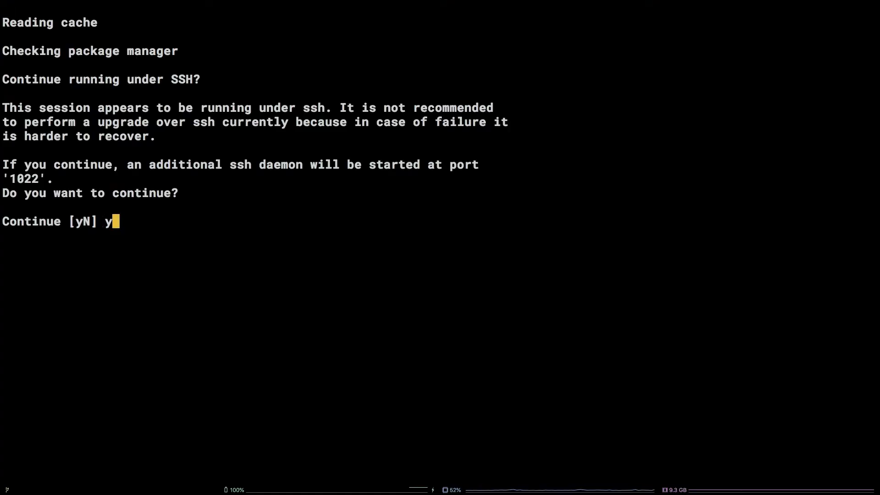
key("Return")
key("Return")
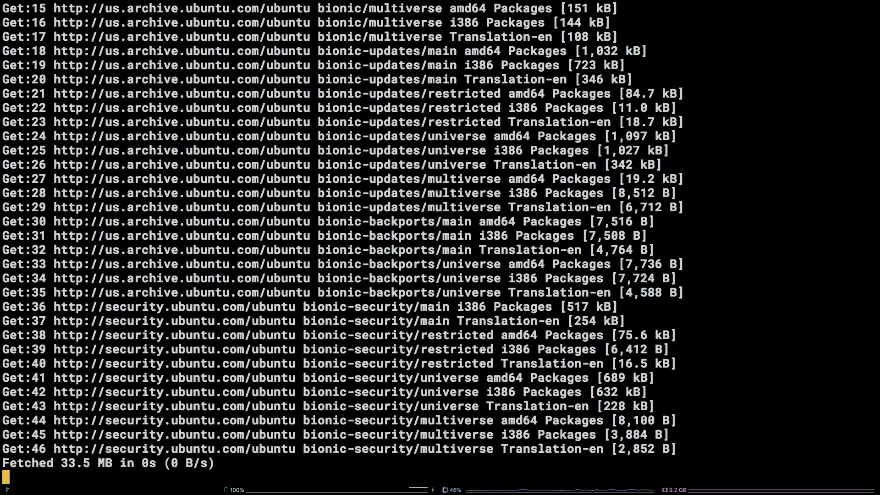
type("y")
key("Return")
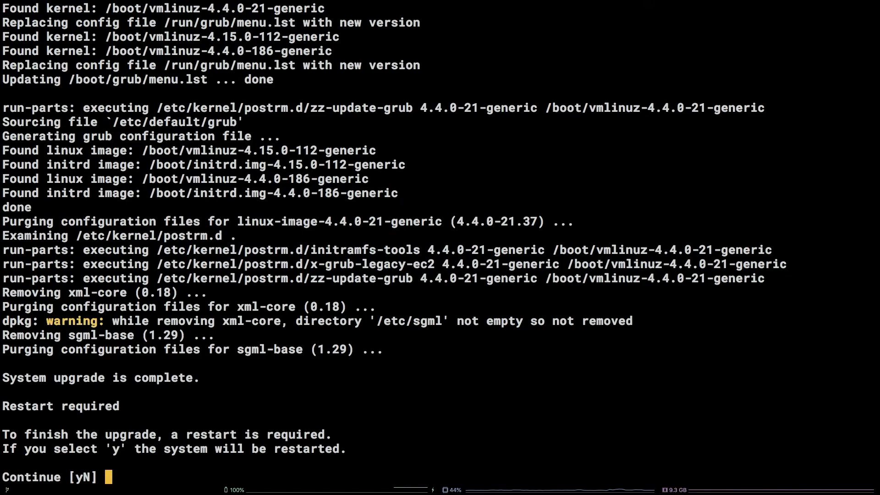
type("y")
Step: Accept the restart prompt, letting the SSH connection close, and clear the local screen
key("Return")
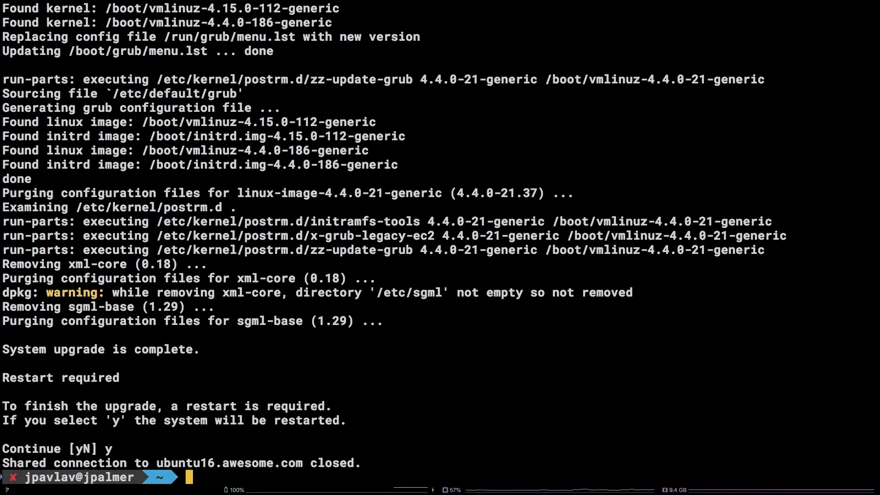
key("ctrl+l")
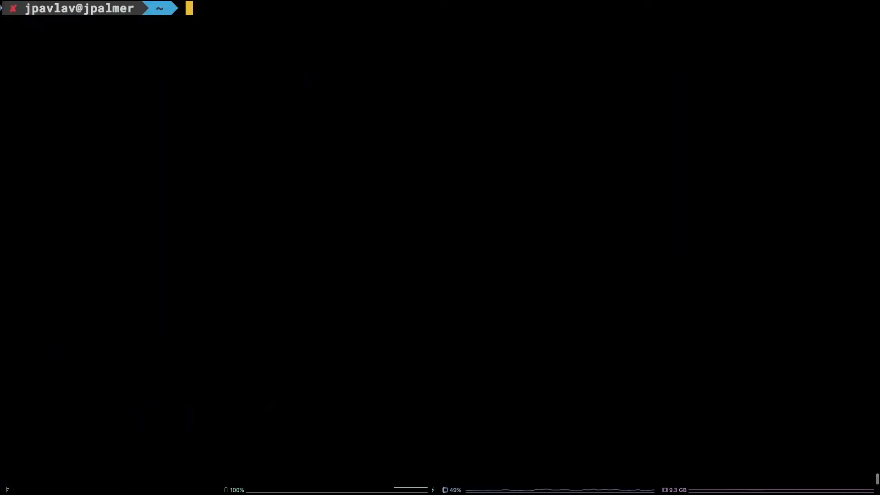
type("ssh root@ubuntu16.awesome.com")
Step: Reconnect as root and run lsb_release -a, highlighting the Ubuntu 18.04.5 LTS result
key("Return")
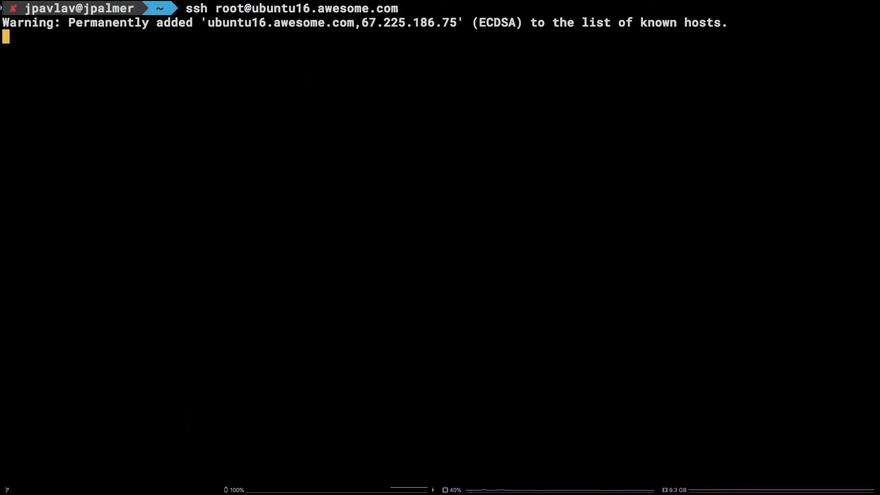
key("ctrl+l")
type("lsb_release -a")
key("Return")
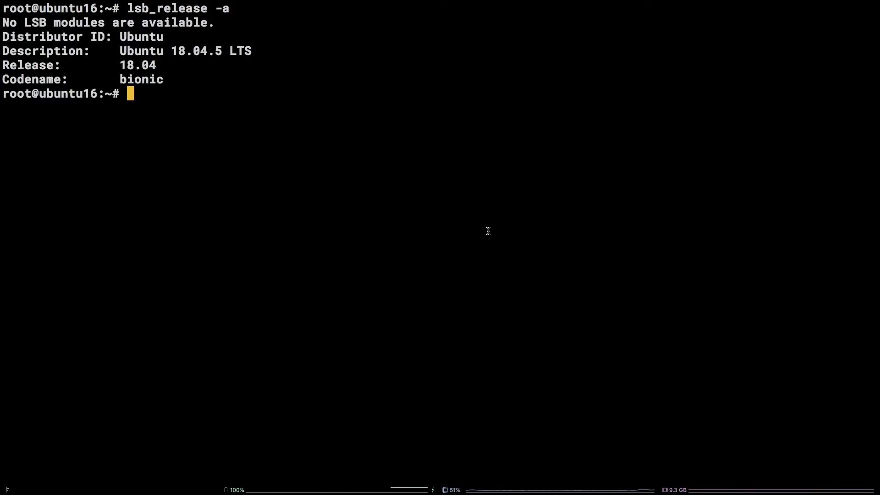
left_click_drag(254, 51, 122, 51)
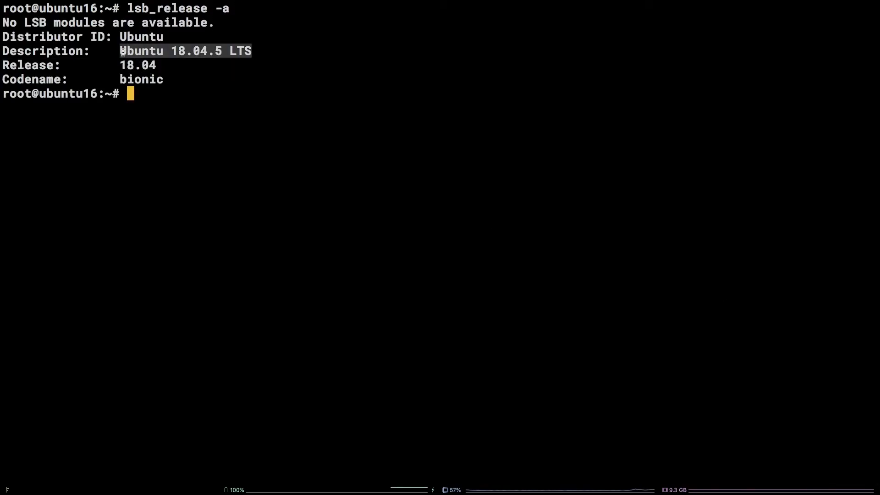
left_click(413, 134)
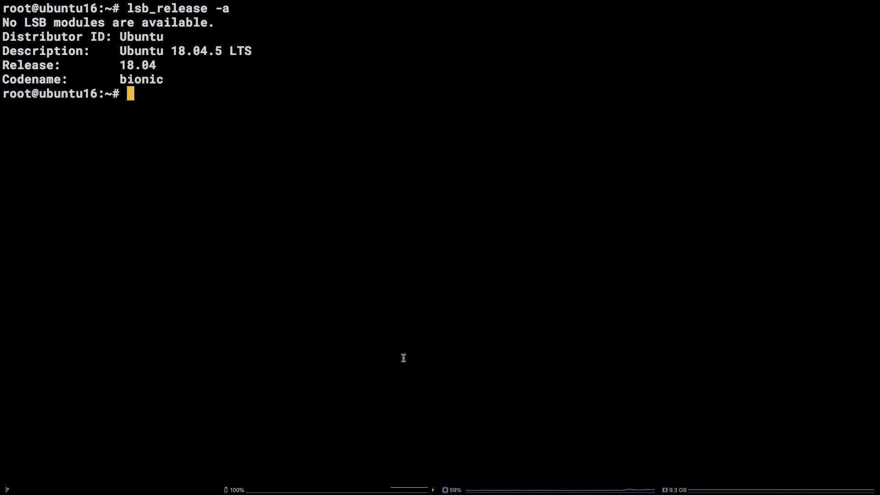